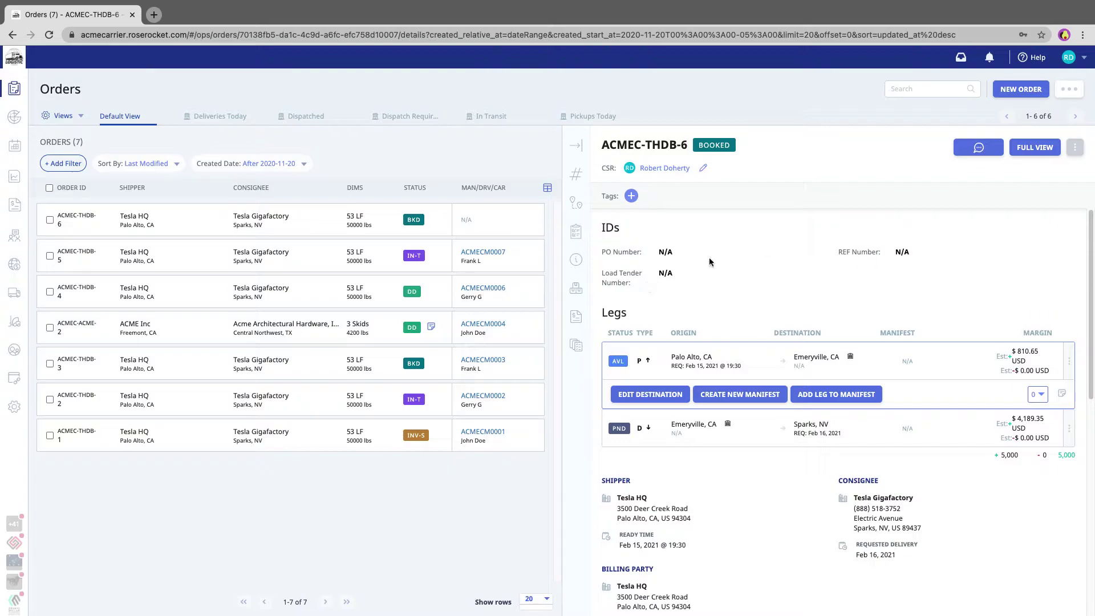
# Step: Open order ACMEC-THDB-6 in full view and bring up its actions menu
pyautogui.click(1035, 148)
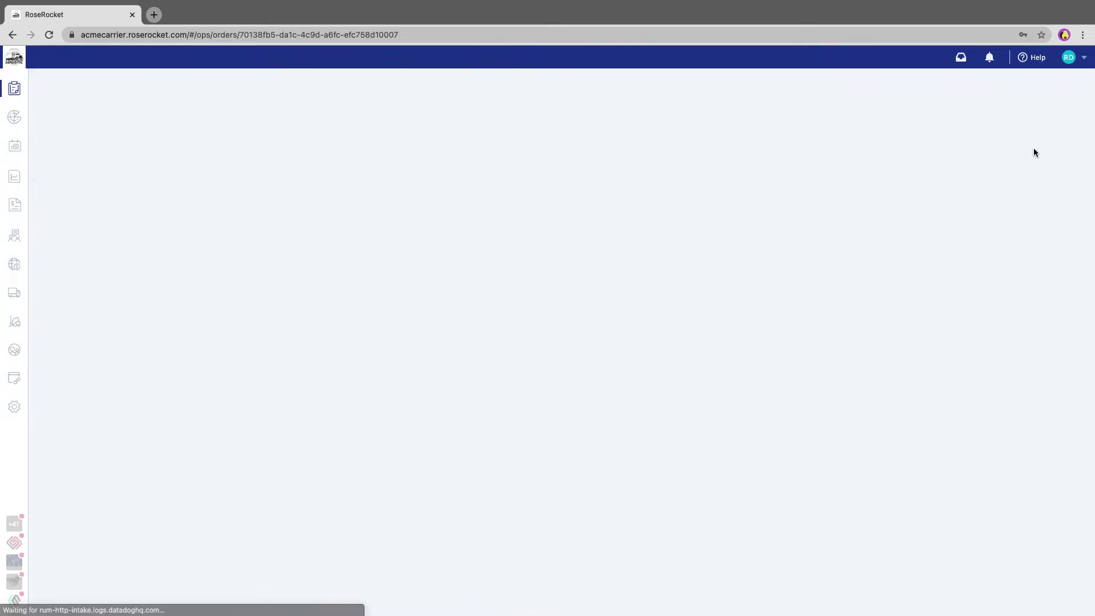
pyautogui.scroll(-10, 421, 458)
pyautogui.scroll(3, 420, 458)
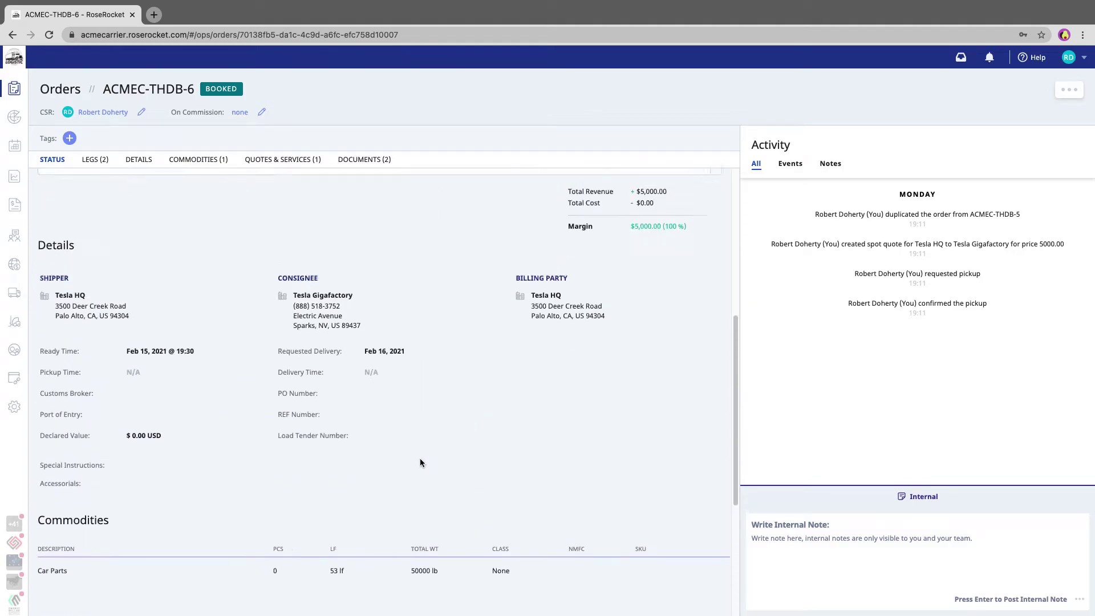
pyautogui.scroll(2, 420, 457)
pyautogui.scroll(-2, 420, 458)
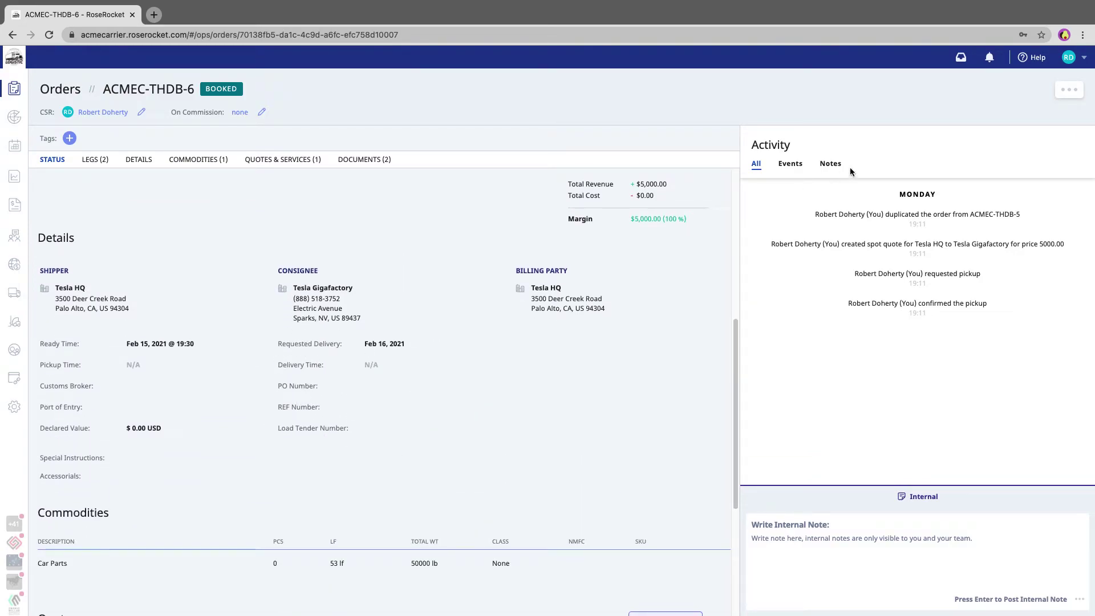
pyautogui.click(1069, 89)
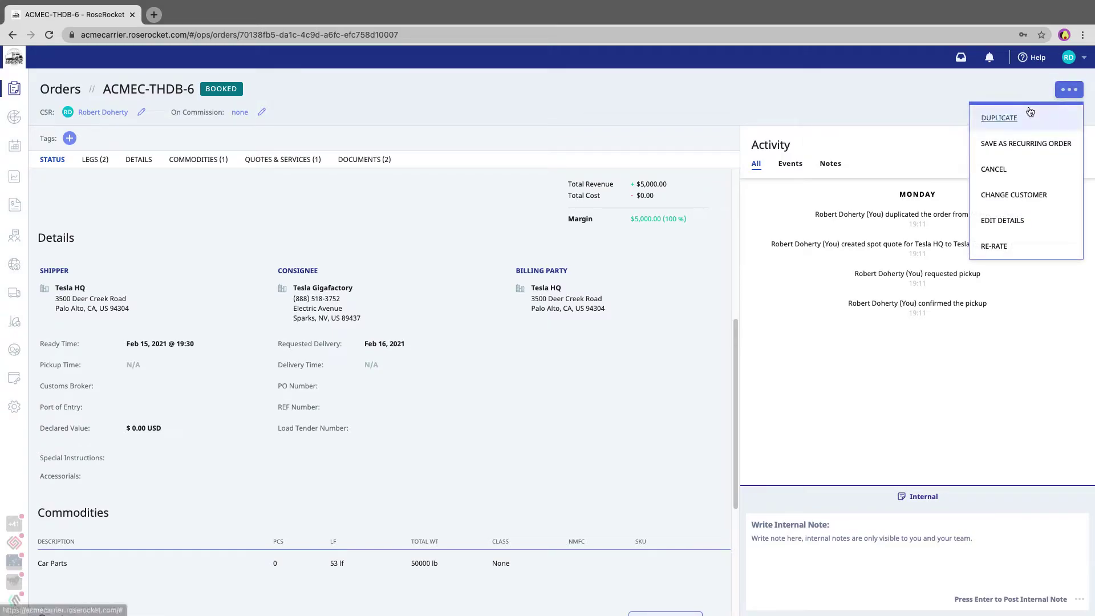
# Step: Edit order ACMEC-THDB-6 to add PO Number PO456789 and save
pyautogui.click(1002, 219)
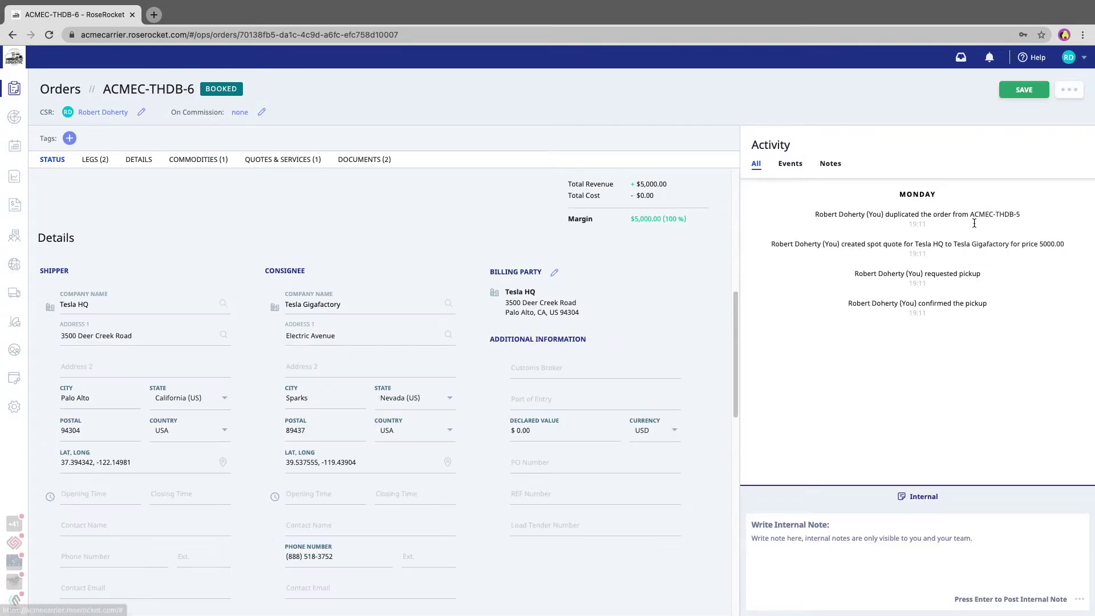
pyautogui.scroll(-3, 583, 424)
pyautogui.click(540, 338)
pyautogui.write('PO456789')
pyautogui.click(547, 365)
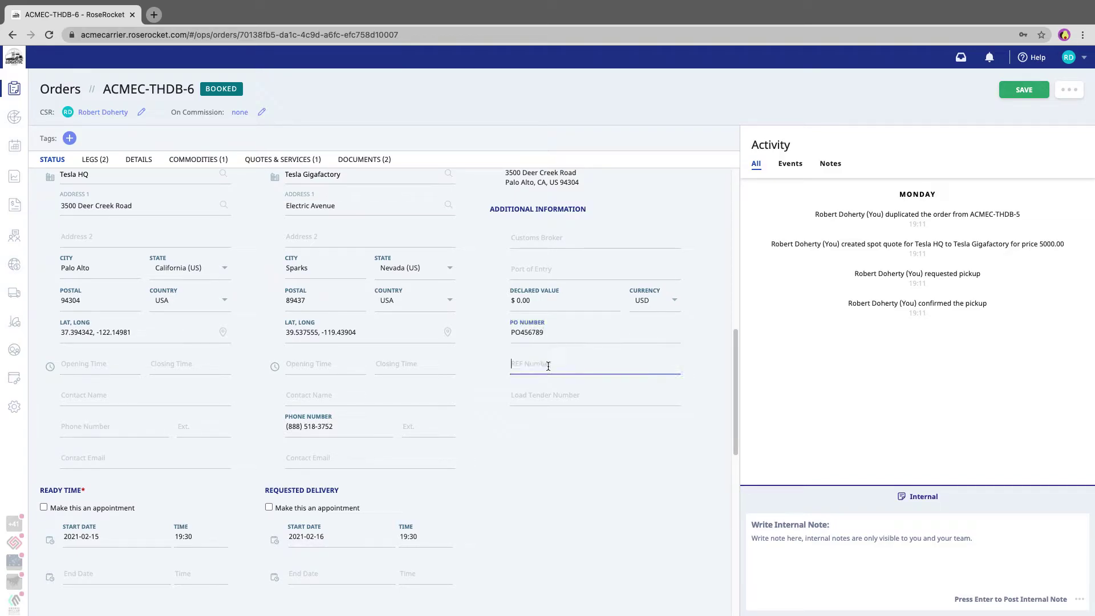
pyautogui.click(527, 394)
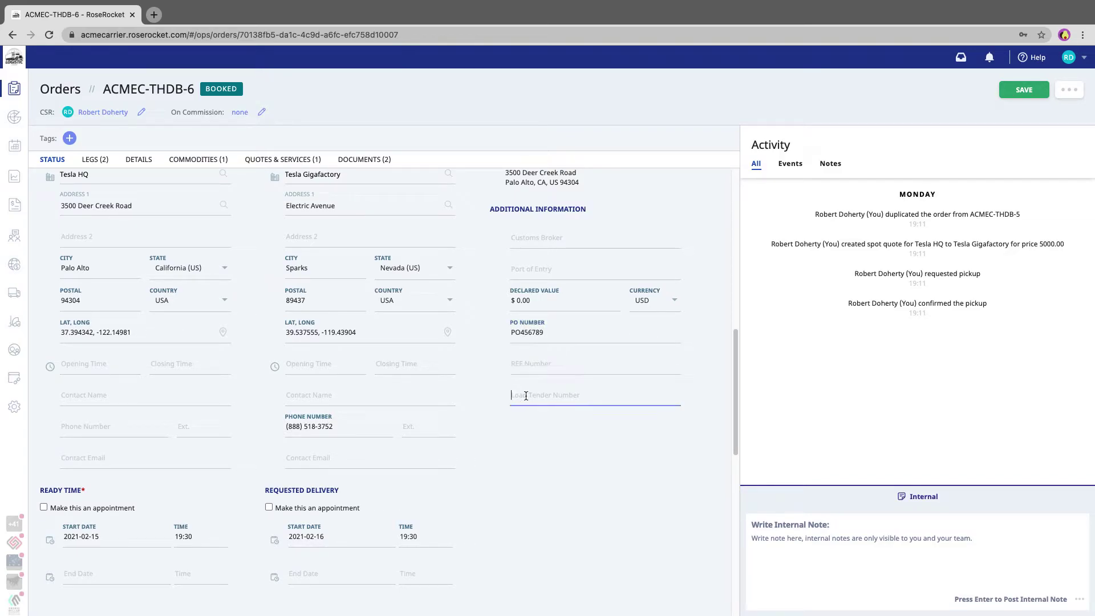
pyautogui.click(1022, 93)
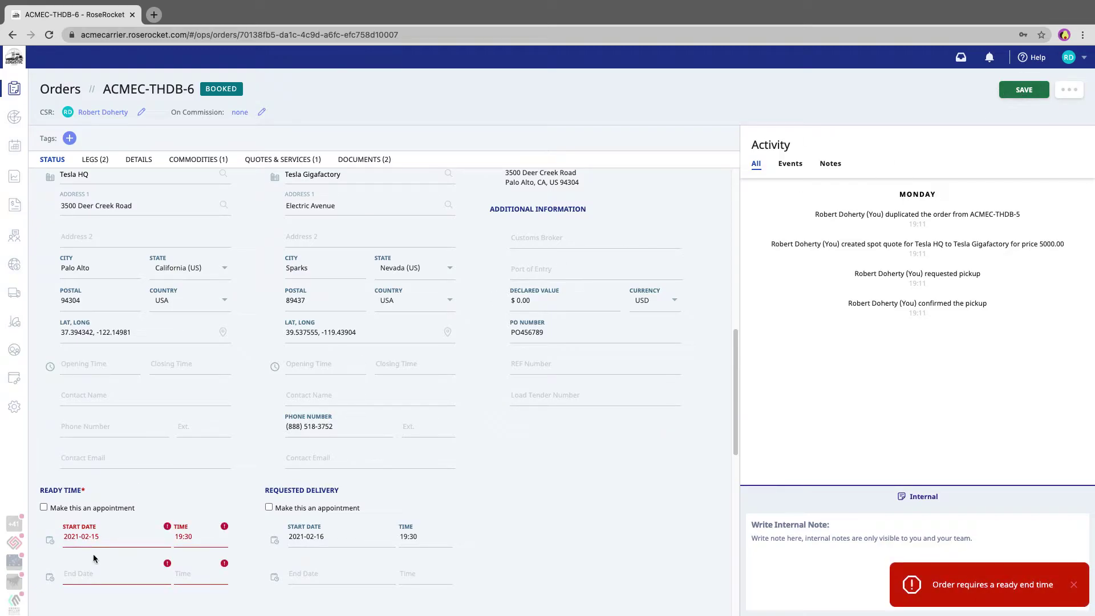
pyautogui.click(94, 570)
pyautogui.scroll(-3, 94, 570)
pyautogui.click(138, 573)
pyautogui.scroll(3, 540, 334)
pyautogui.click(1023, 90)
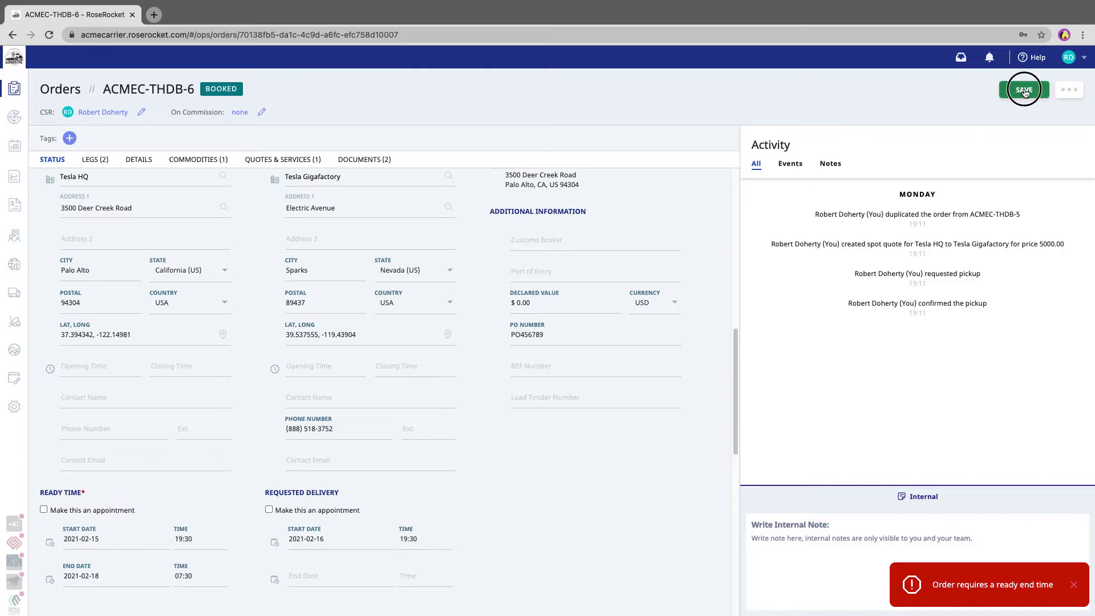
pyautogui.scroll(5, 581, 368)
pyautogui.scroll(3, 586, 321)
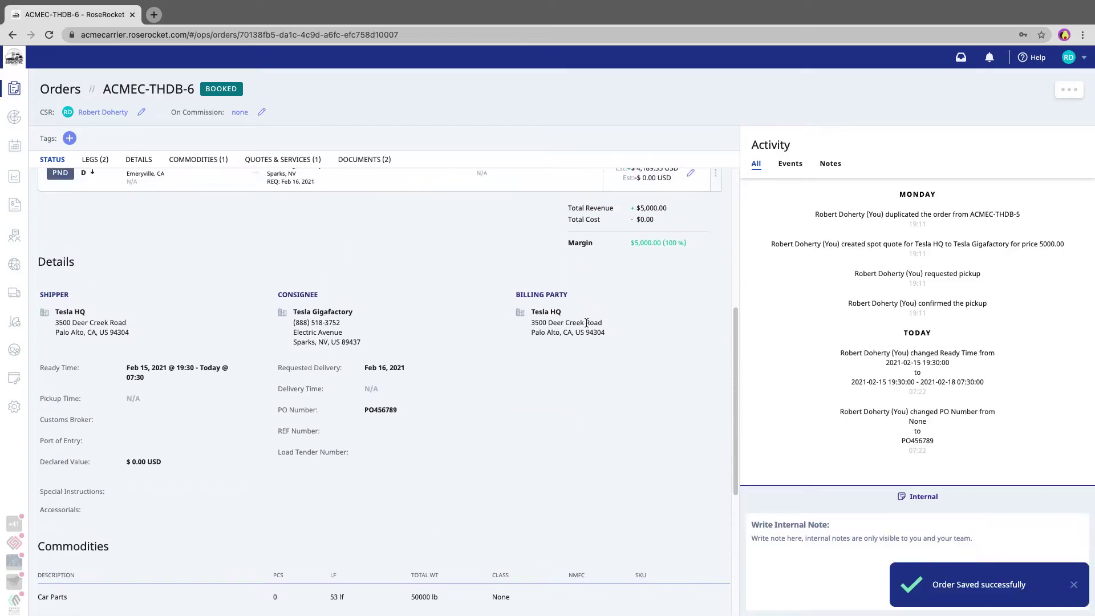
# Step: Copy PO456789 from the order and return to the orders list to search
pyautogui.doubleClick(375, 409)
pyautogui.hotkey('ctrl', 'c')
pyautogui.click(14, 89)
pyautogui.click(924, 89)
# Step: Search orders for PO456789, confirm only ACMEC-THDB-6 matches, then go to Settings
pyautogui.hotkey('ctrl', 'v')
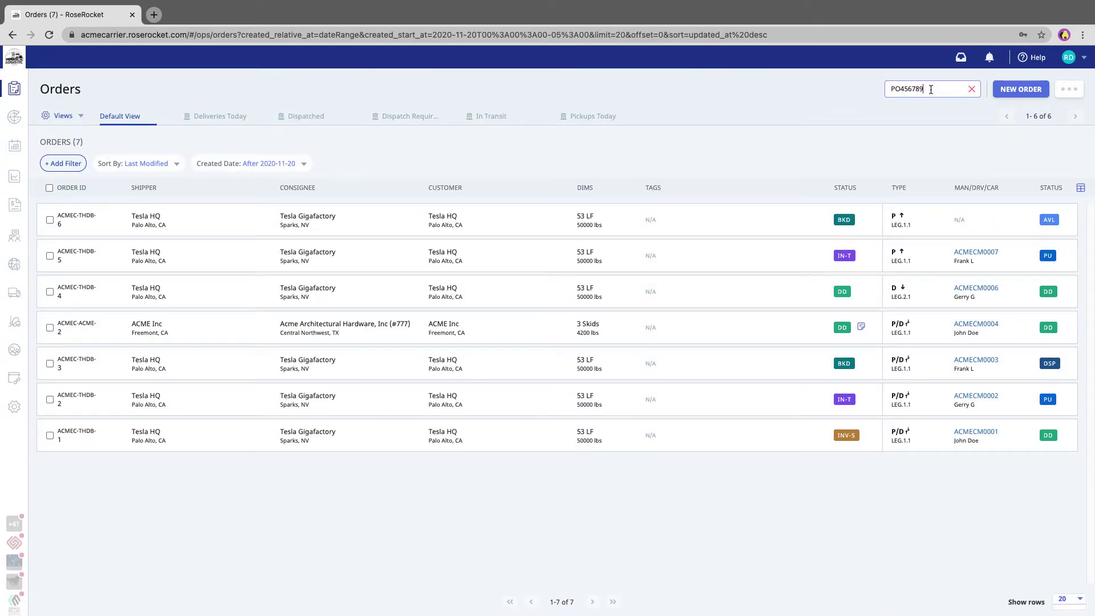
pyautogui.press('Return')
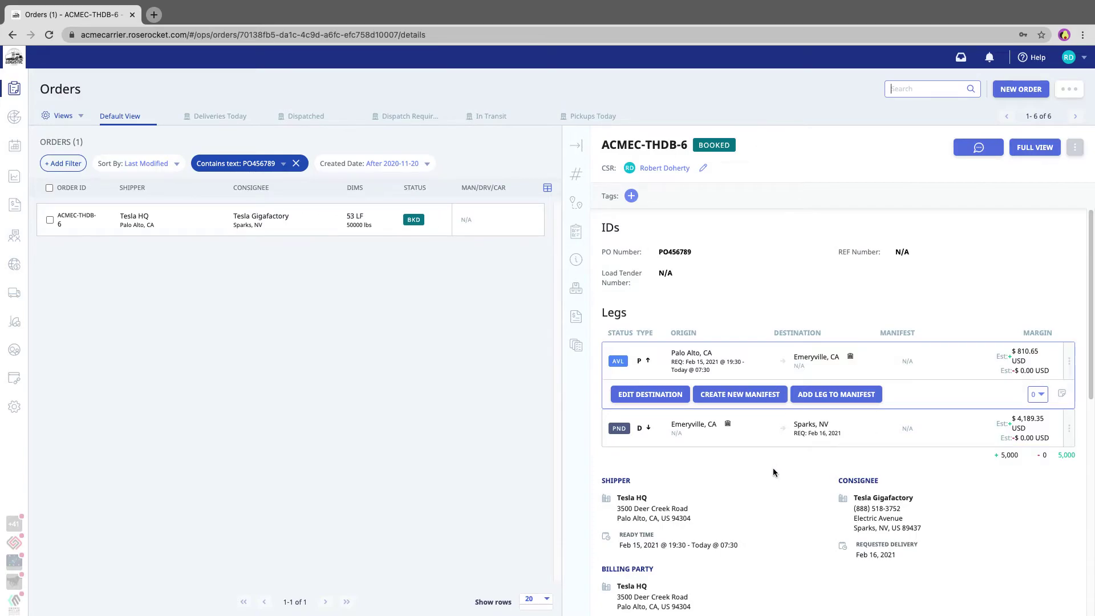
pyautogui.scroll(-3, 775, 468)
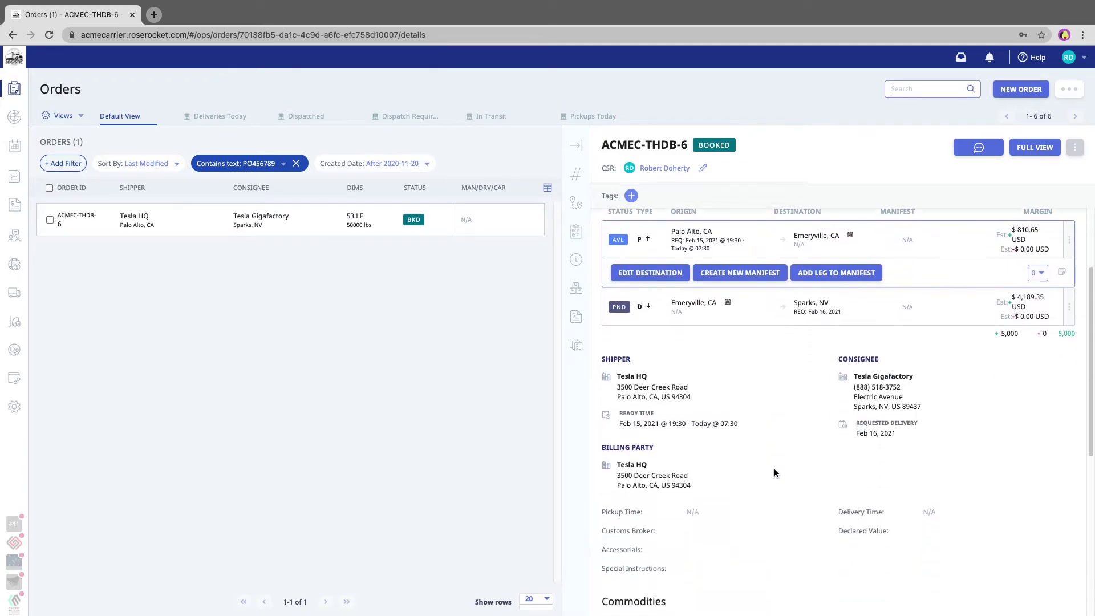
pyautogui.scroll(-3, 775, 468)
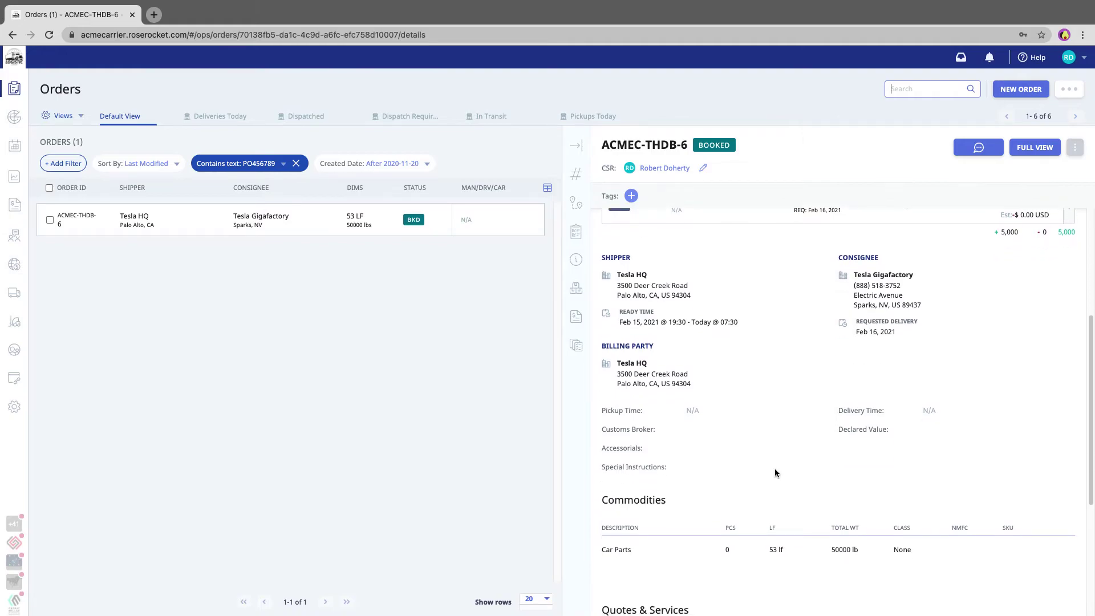
pyautogui.scroll(6, 774, 468)
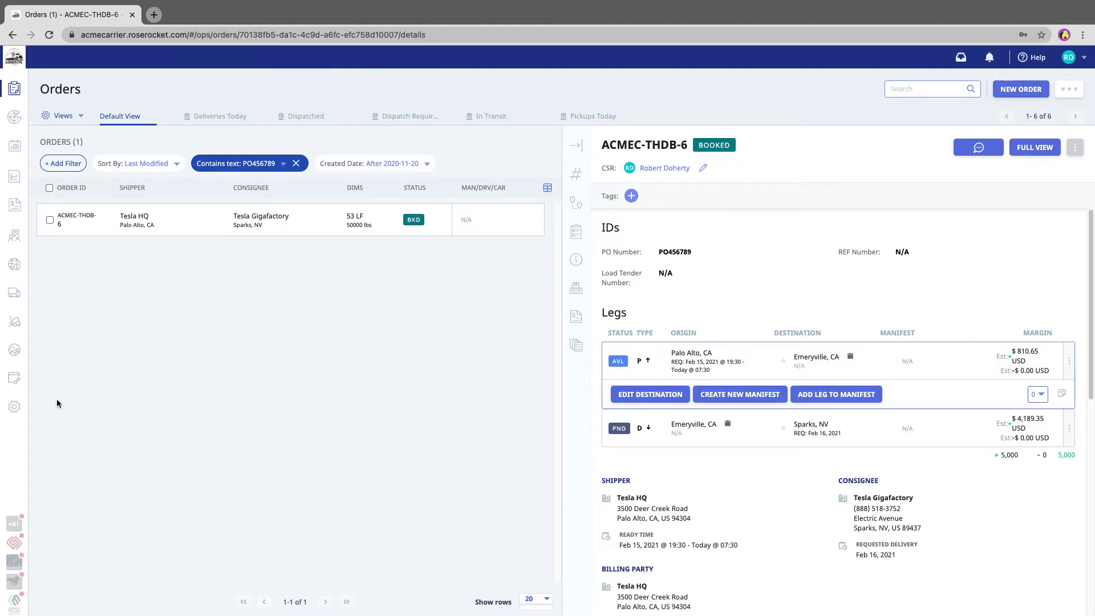
pyautogui.click(15, 406)
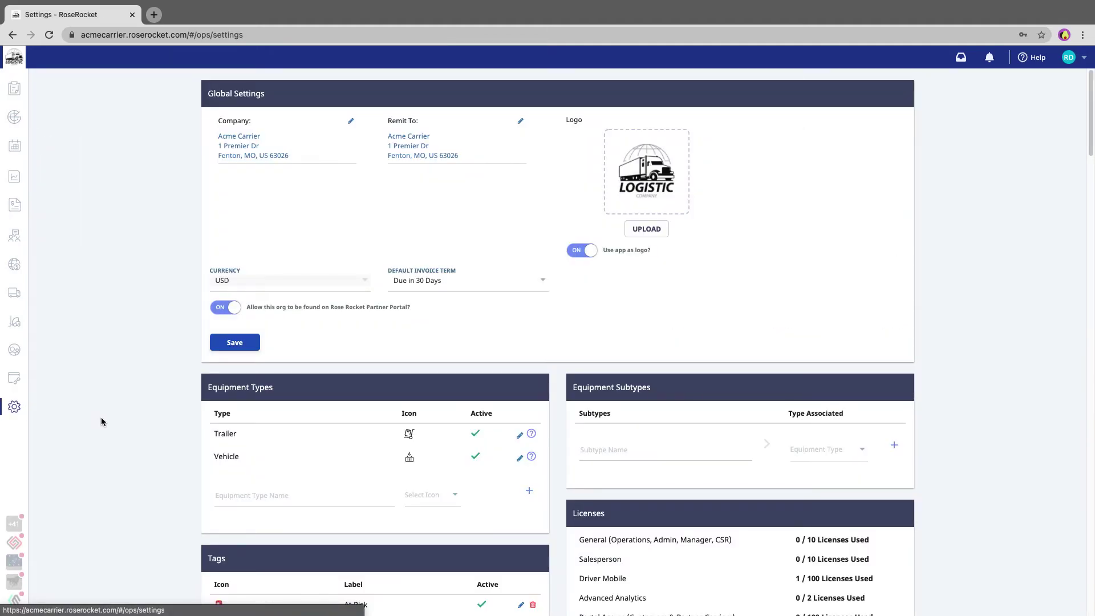
pyautogui.scroll(-5, 116, 423)
pyautogui.scroll(-5, 117, 424)
pyautogui.scroll(-3, 117, 422)
pyautogui.scroll(-5, 117, 422)
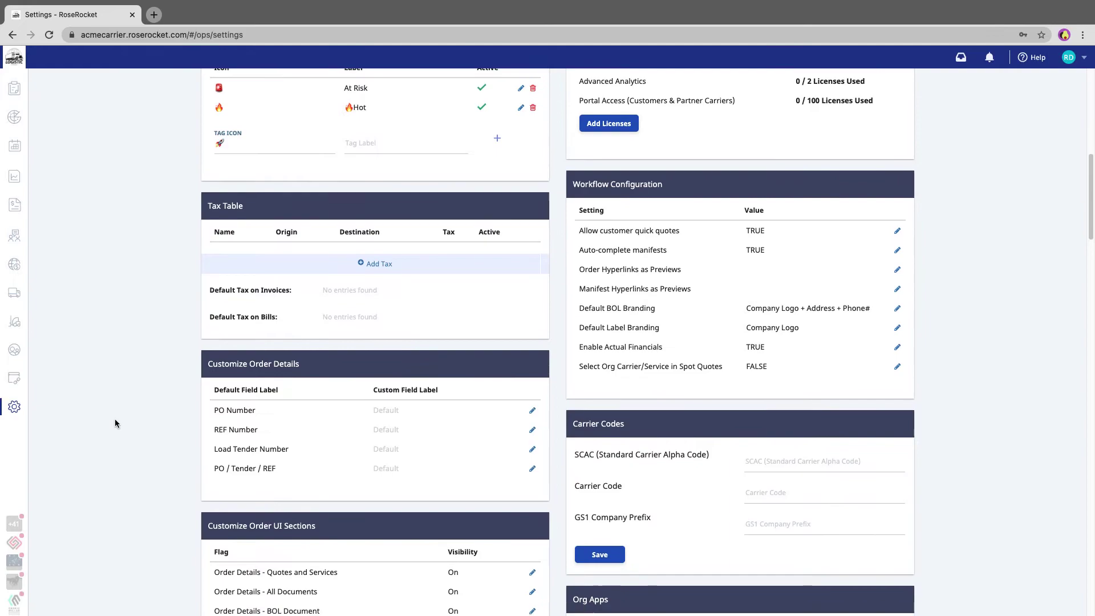
pyautogui.scroll(-5, 116, 424)
pyautogui.scroll(2, 117, 424)
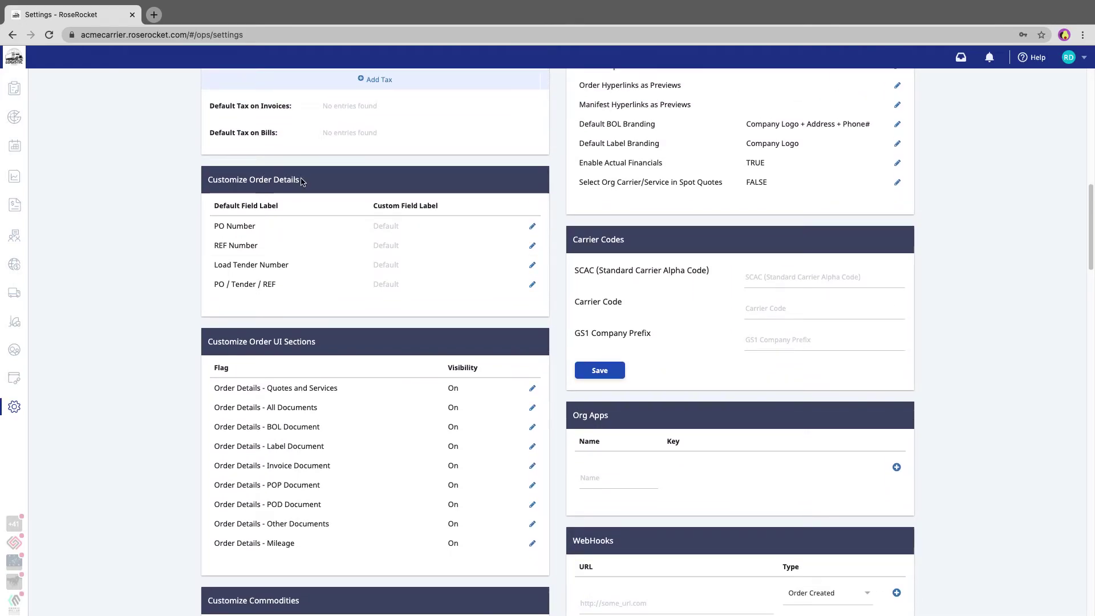
pyautogui.moveTo(303, 179); pyautogui.dragTo(206, 180)
pyautogui.click(169, 248)
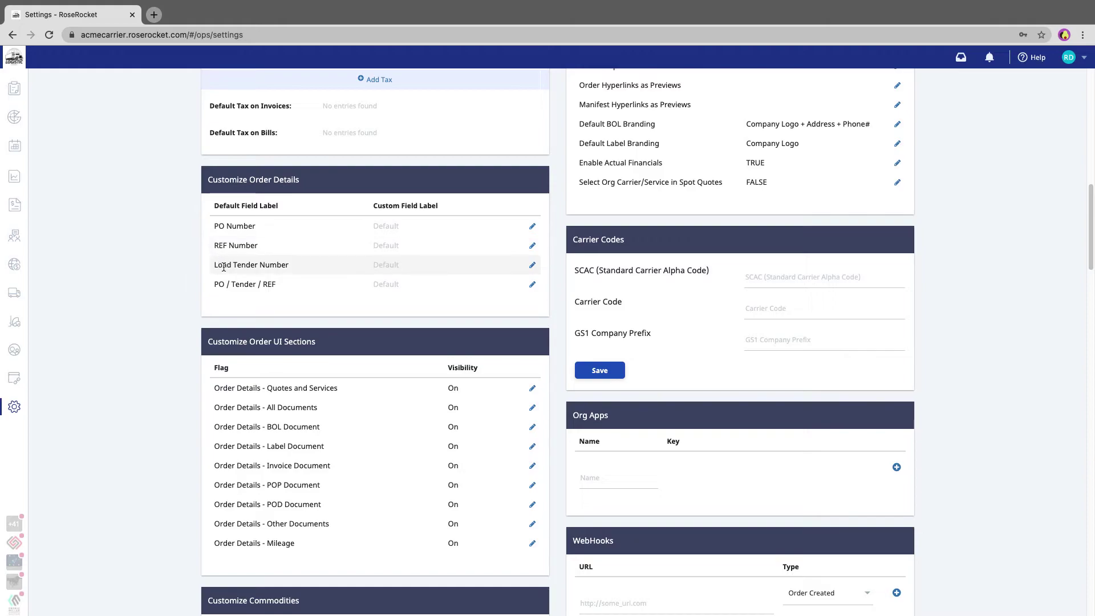
# Step: Change the Load Tender Number custom label to 'SO Number' and update it
pyautogui.click(532, 265)
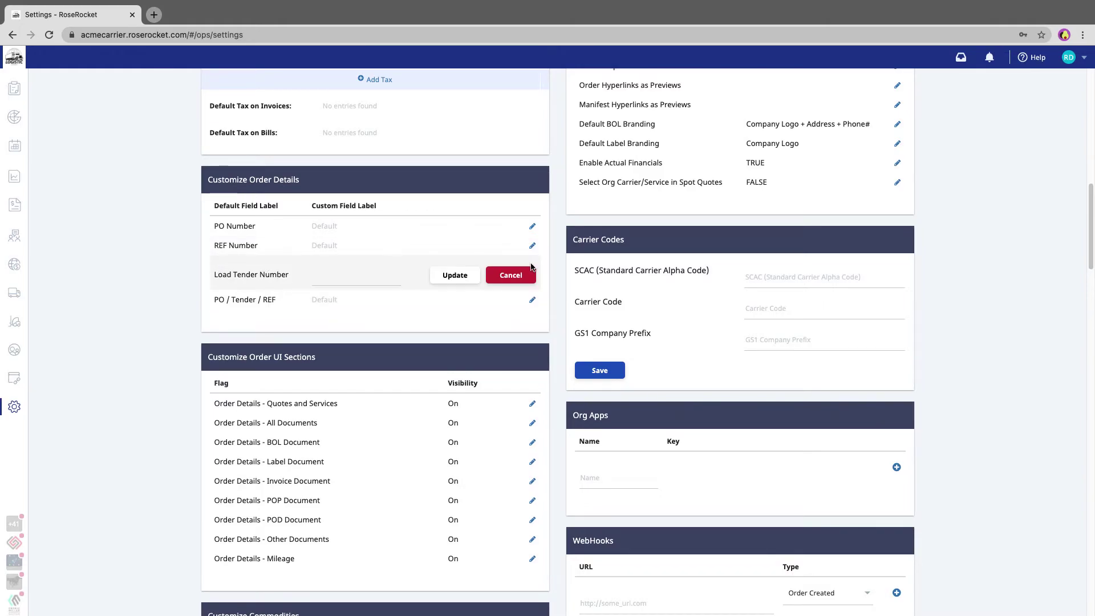
pyautogui.click(332, 275)
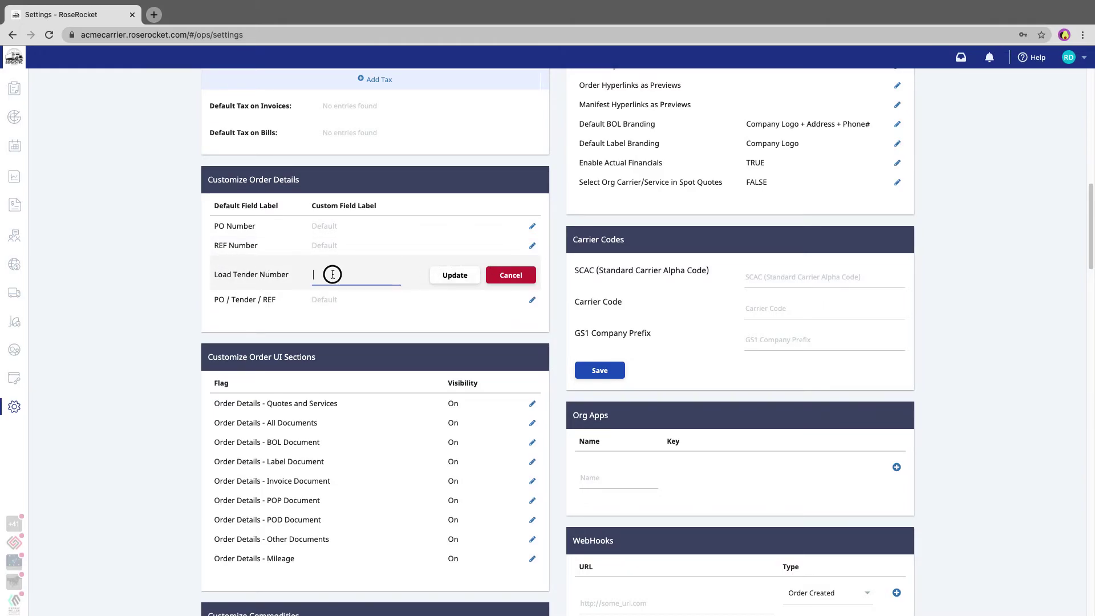
pyautogui.write('SO N')
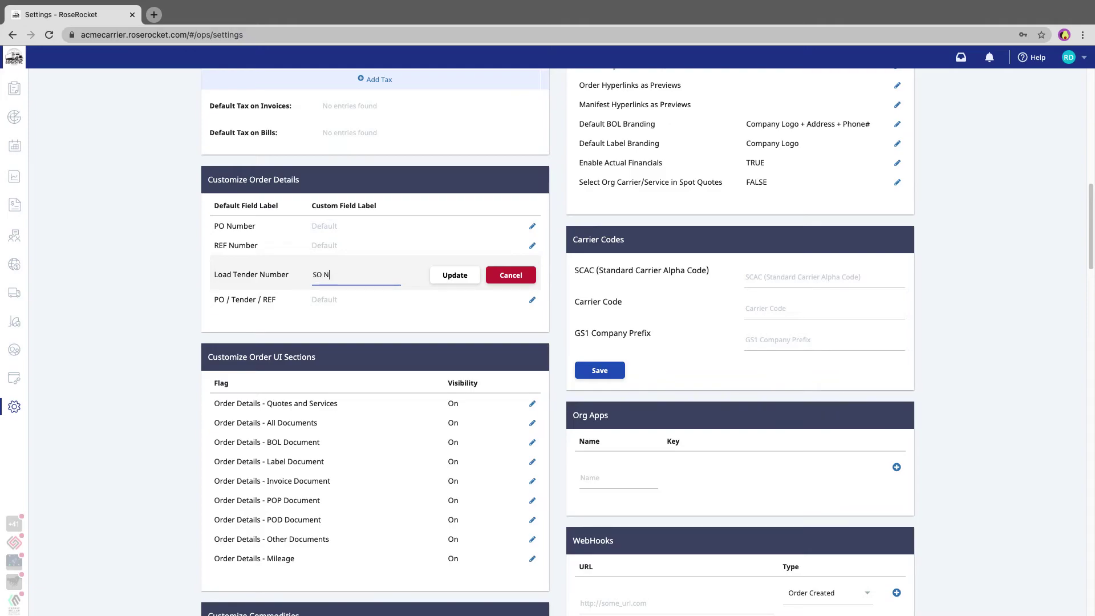
pyautogui.write('umber')
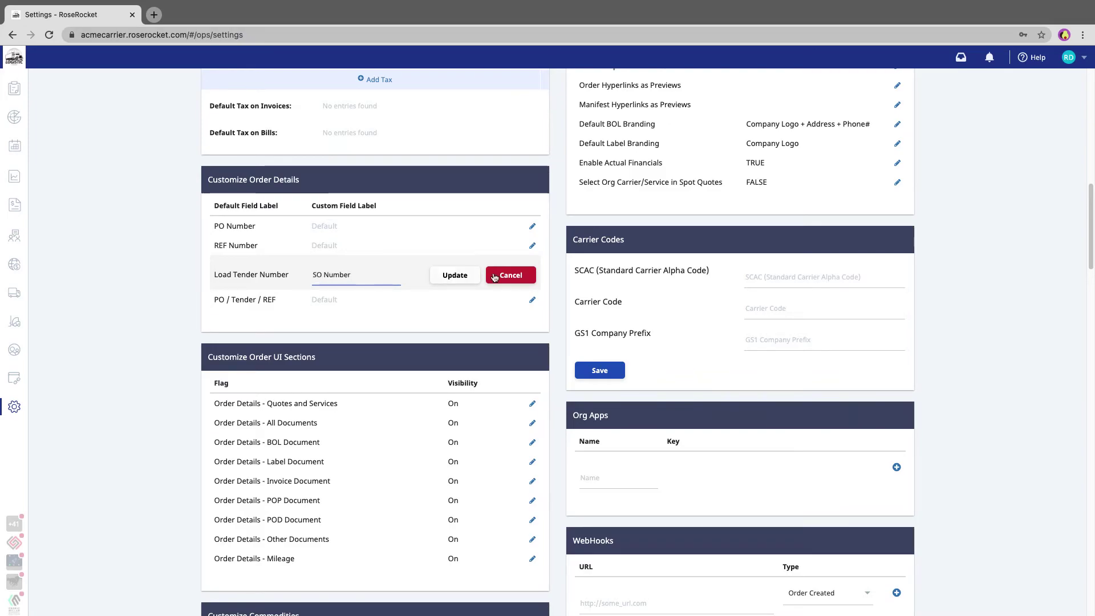
pyautogui.click(455, 274)
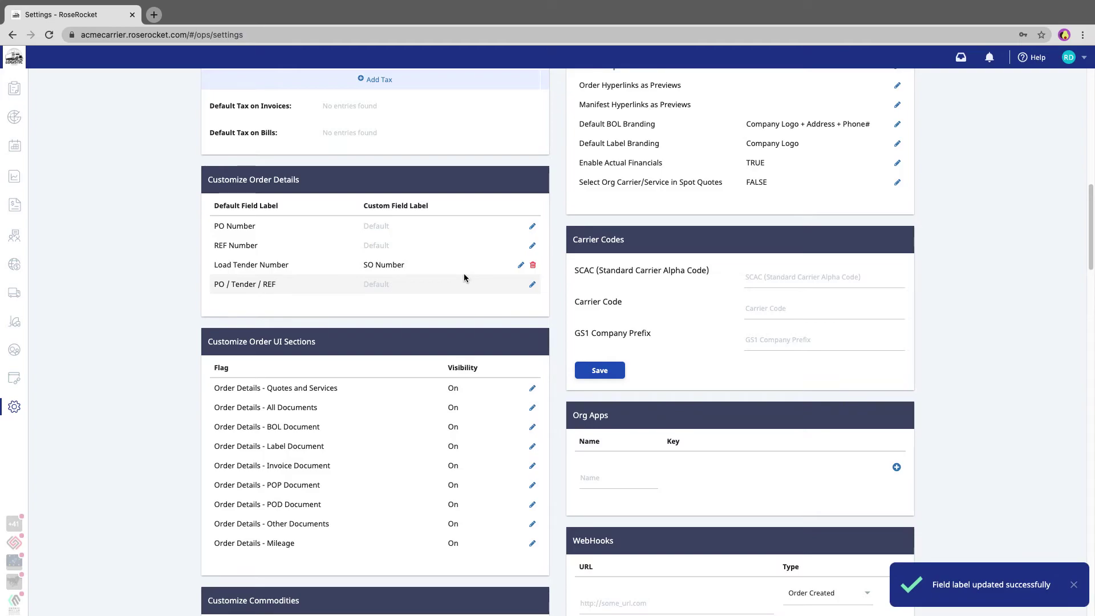
# Step: Reopen order ACMEC-THDB-6 and verify its IDs list the SO Number field as N/A
pyautogui.click(14, 89)
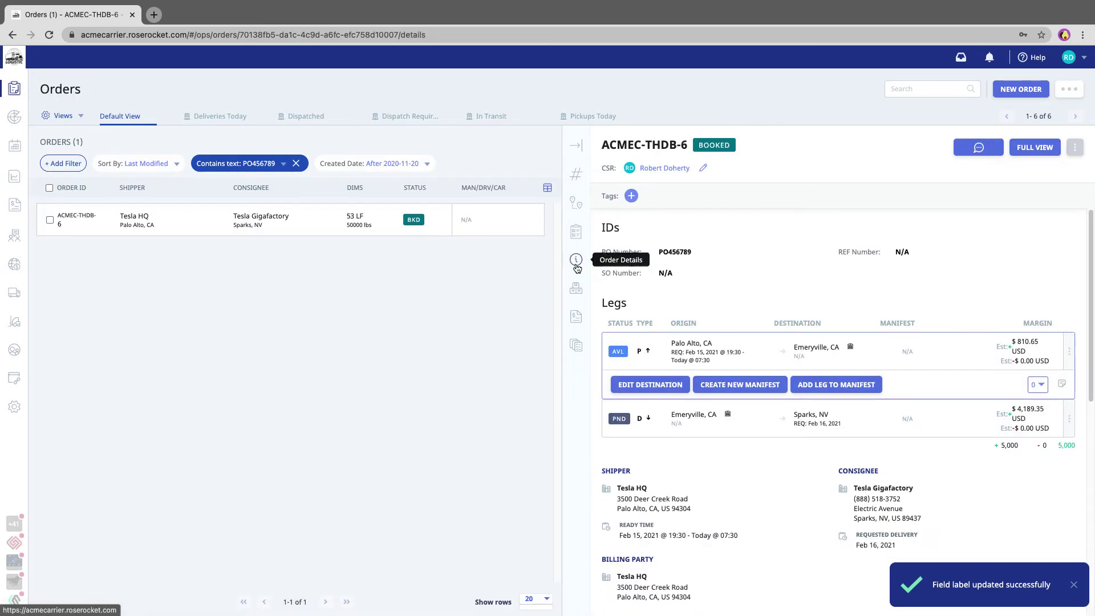
pyautogui.moveTo(602, 272); pyautogui.dragTo(642, 274)
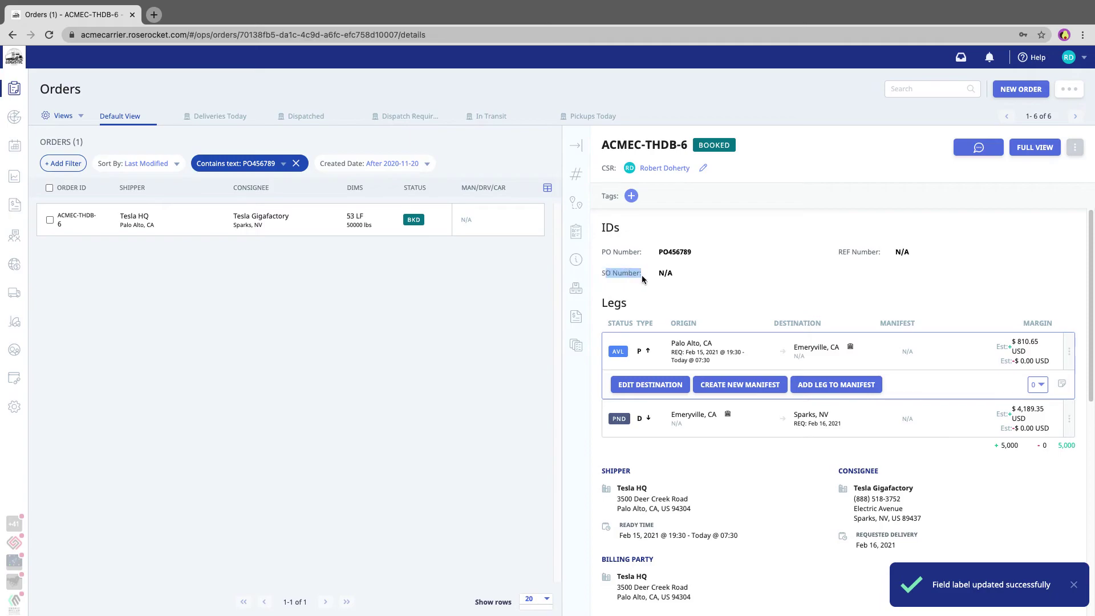
pyautogui.click(679, 274)
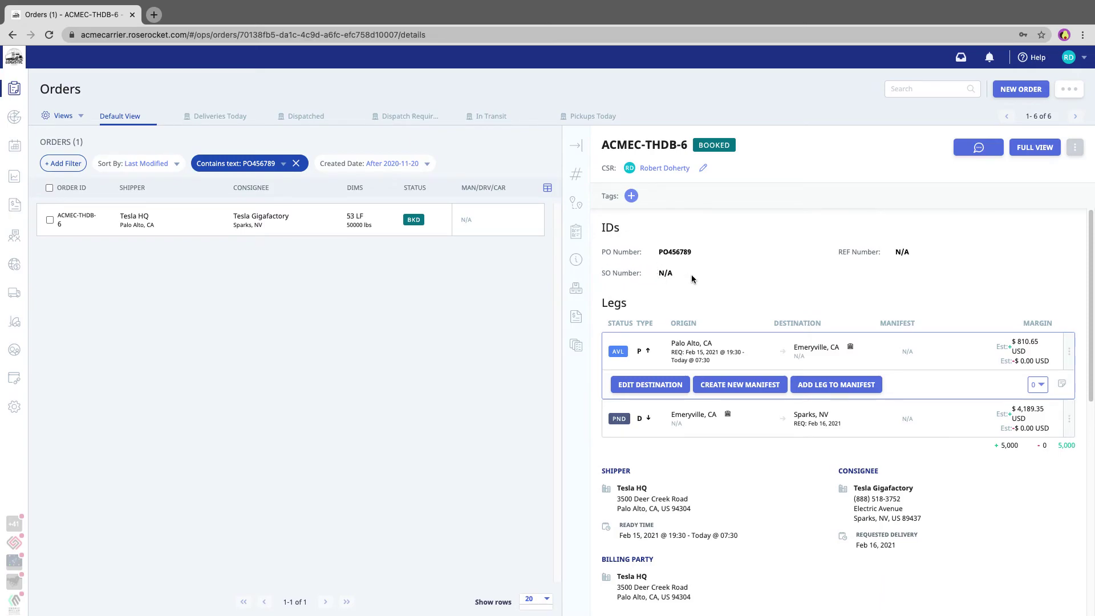